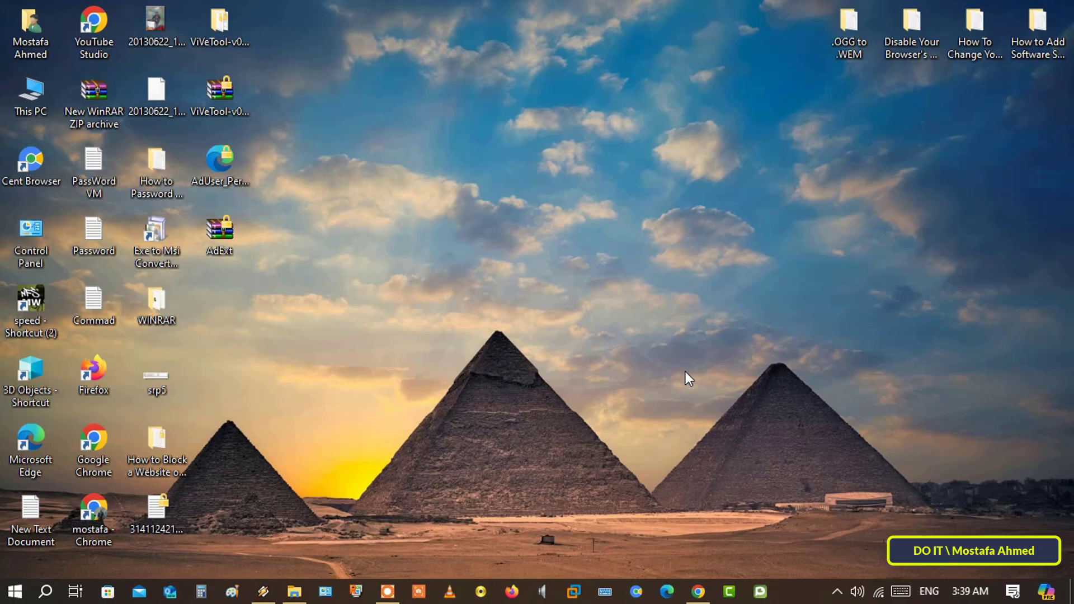
Step: Run services.msc from the Win+R Run dialog to open the Services console
key("super+r")
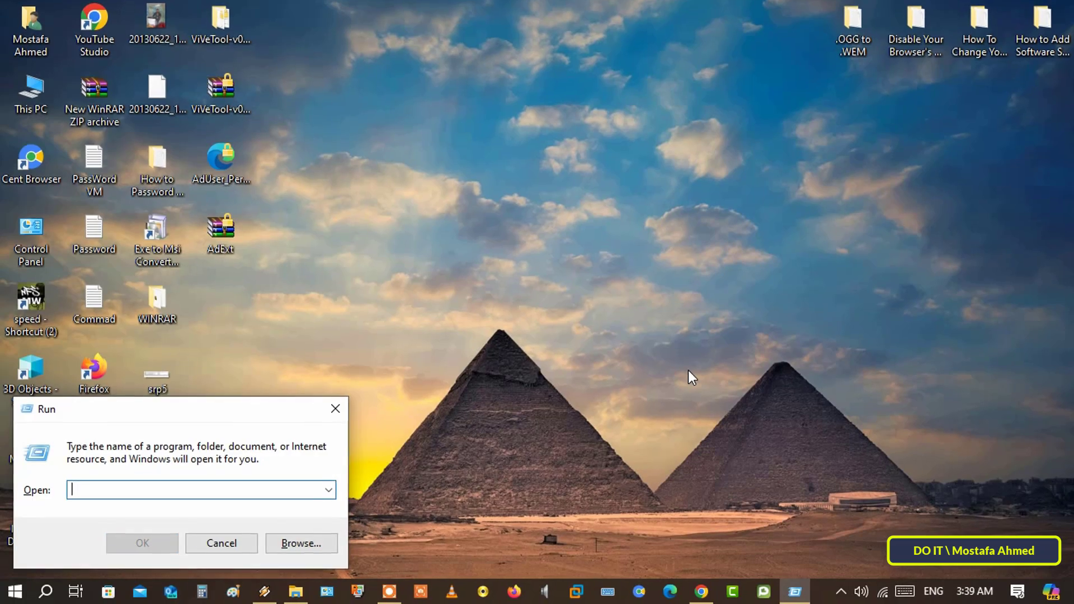
type("ser")
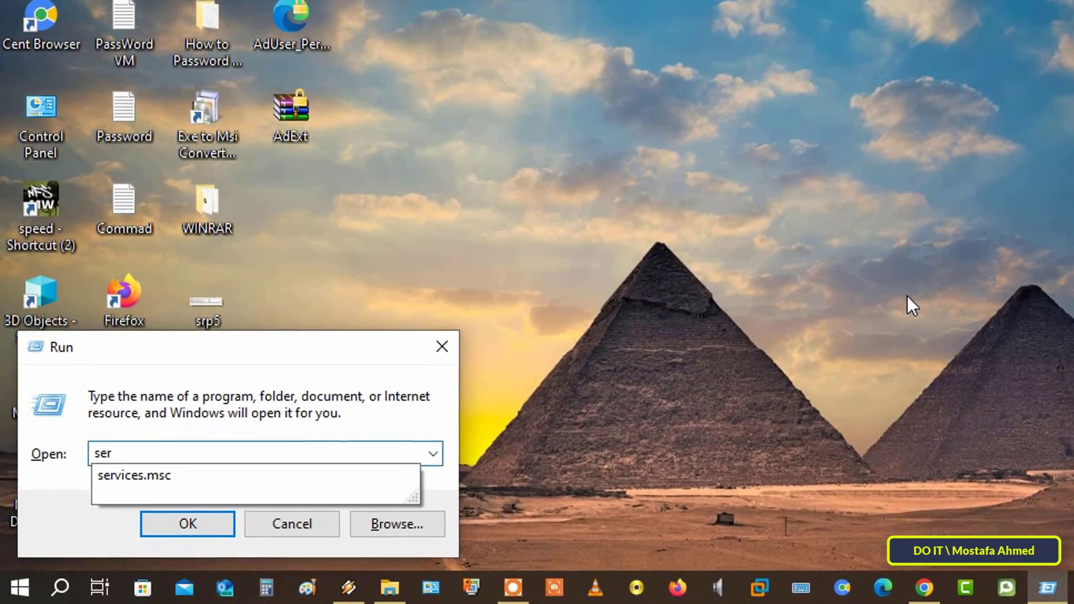
type("vic")
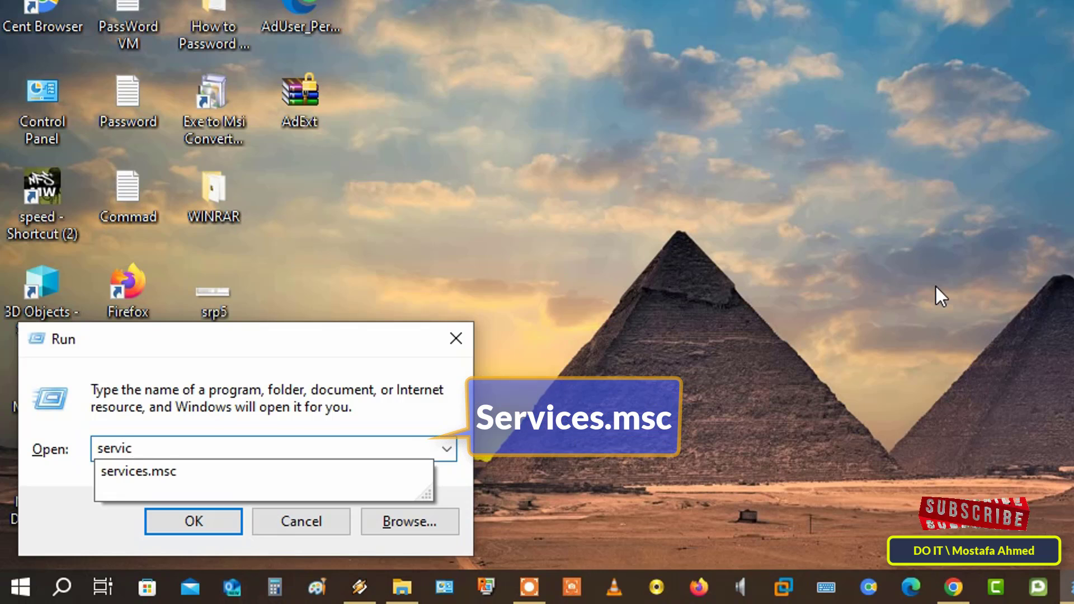
type("es.msc")
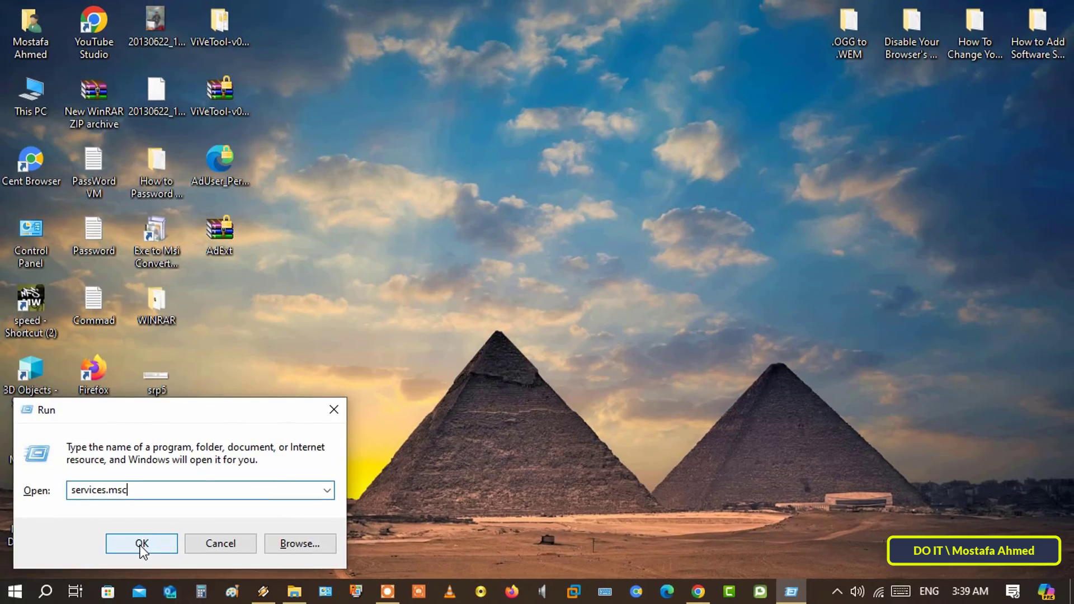
left_click(140, 543)
Step: Maximize Services, sort services by name and locate Google Update Service (gupdate)
left_click(832, 88)
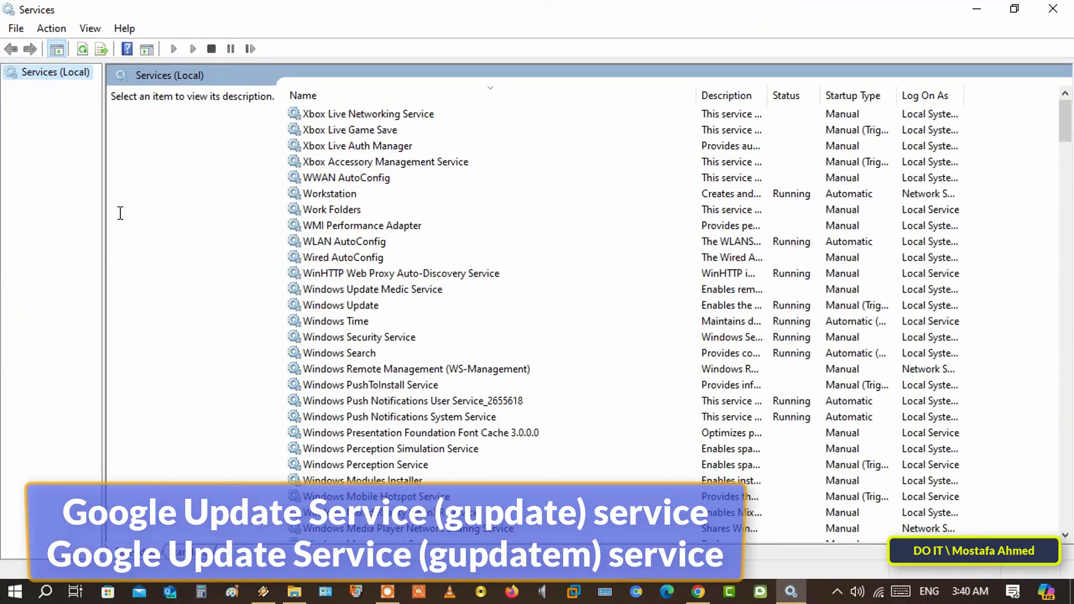
left_click_drag(103, 238, 138, 238)
left_click(415, 93)
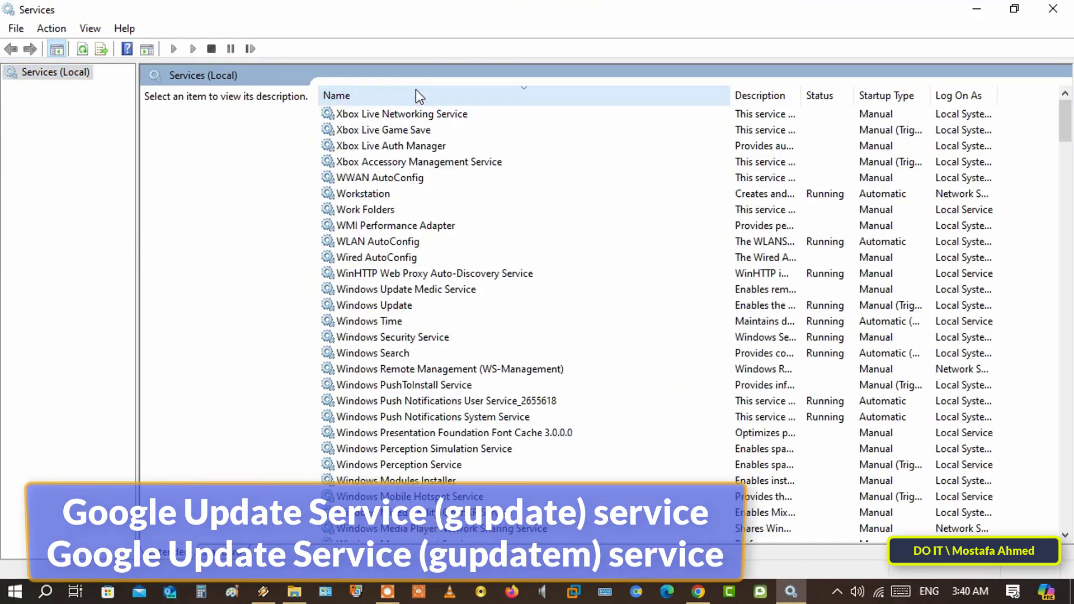
left_click(415, 92)
left_click(411, 115)
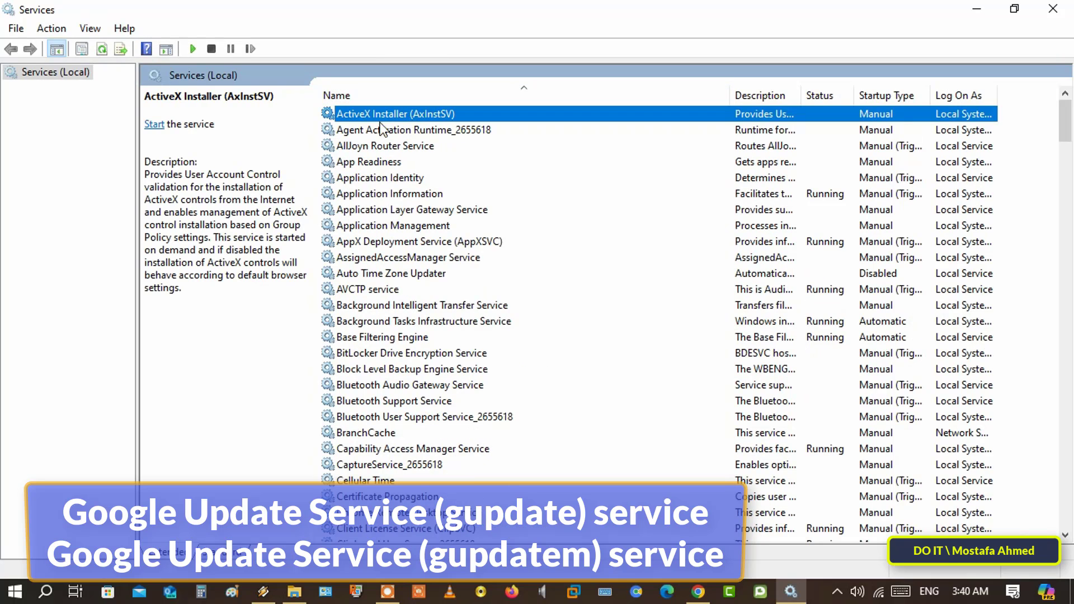
key("g")
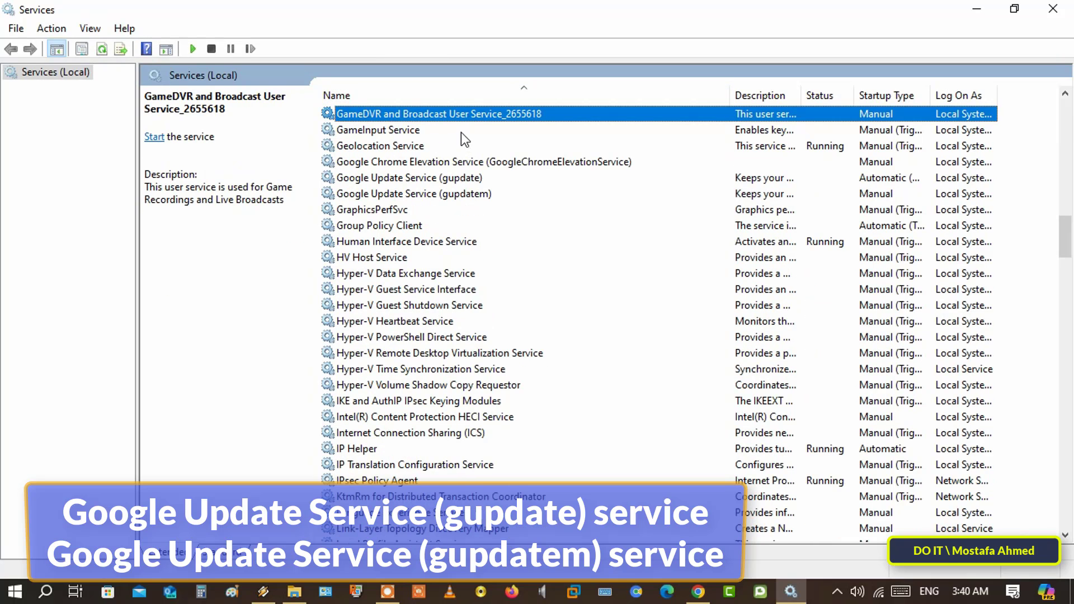
key("Down")
key("Down")
key("Down")
key("Down")
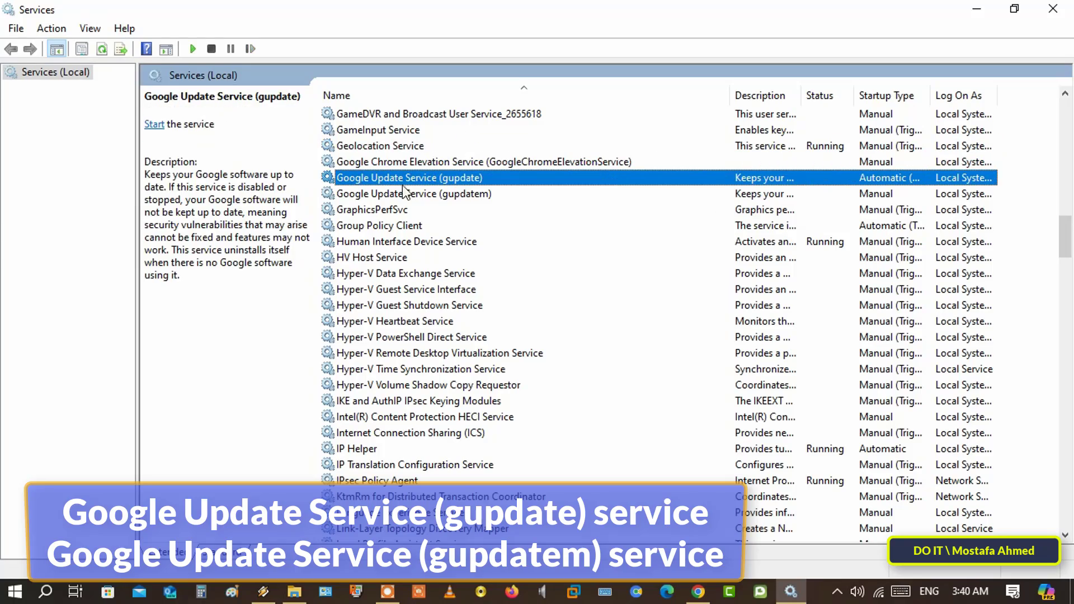
Step: Set the gupdate service's startup type to Disabled and apply
double_click(480, 177)
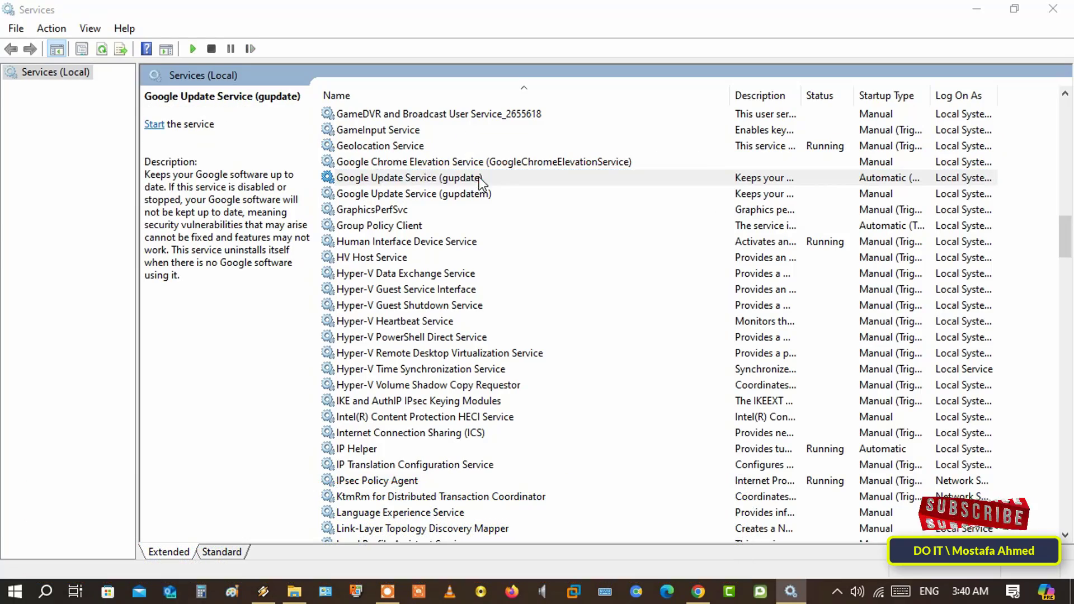
left_click(578, 277)
left_click(533, 328)
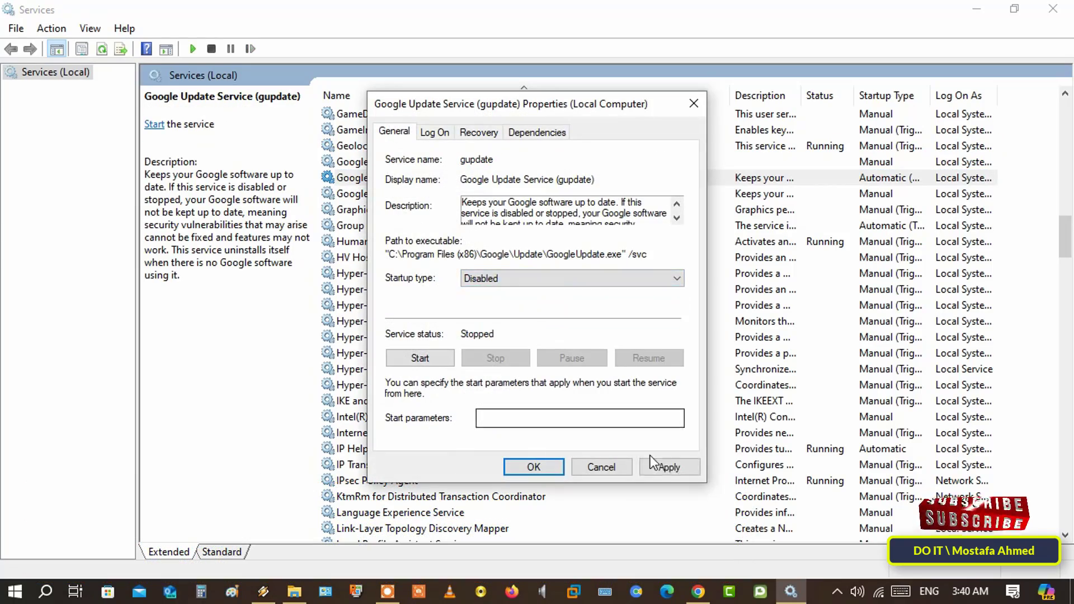
left_click(660, 469)
left_click(533, 467)
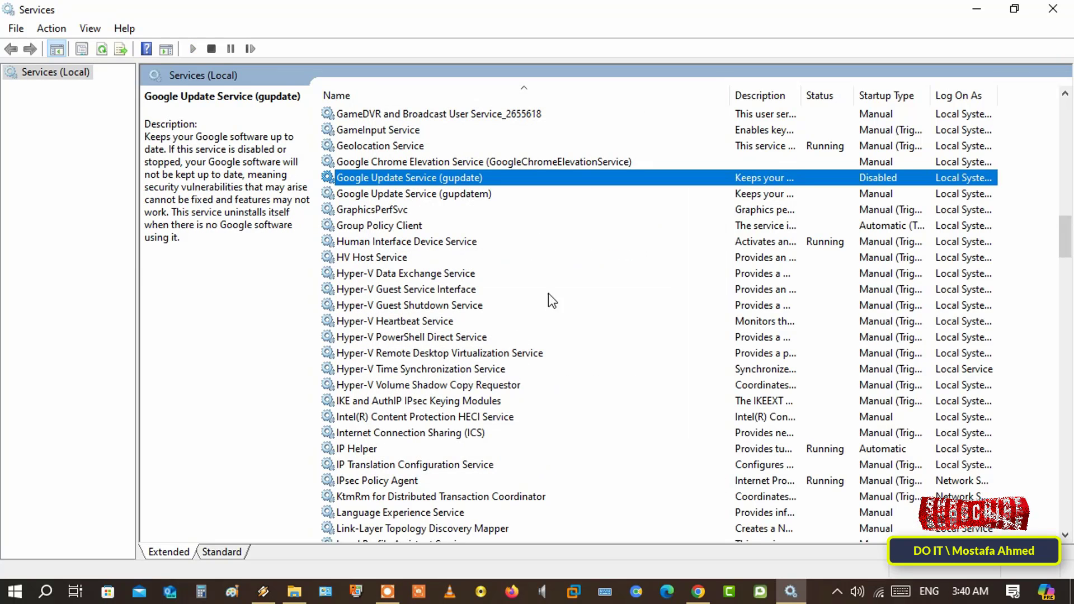
Step: Set the gupdatem service's startup type to Disabled and apply
left_click(464, 194)
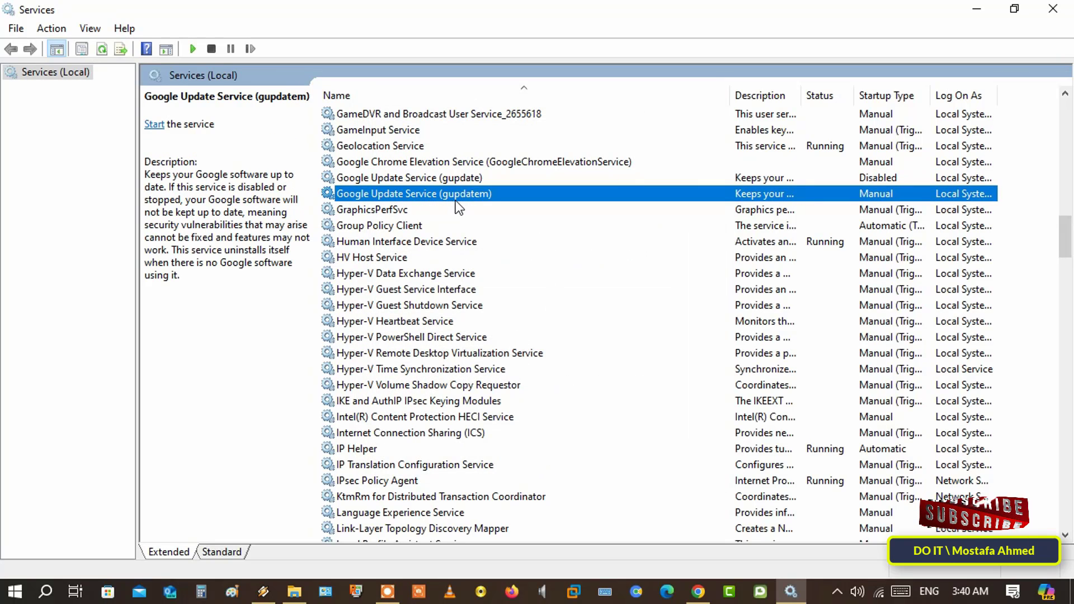
double_click(483, 201)
left_click(523, 278)
left_click(515, 327)
left_click(663, 467)
left_click(547, 468)
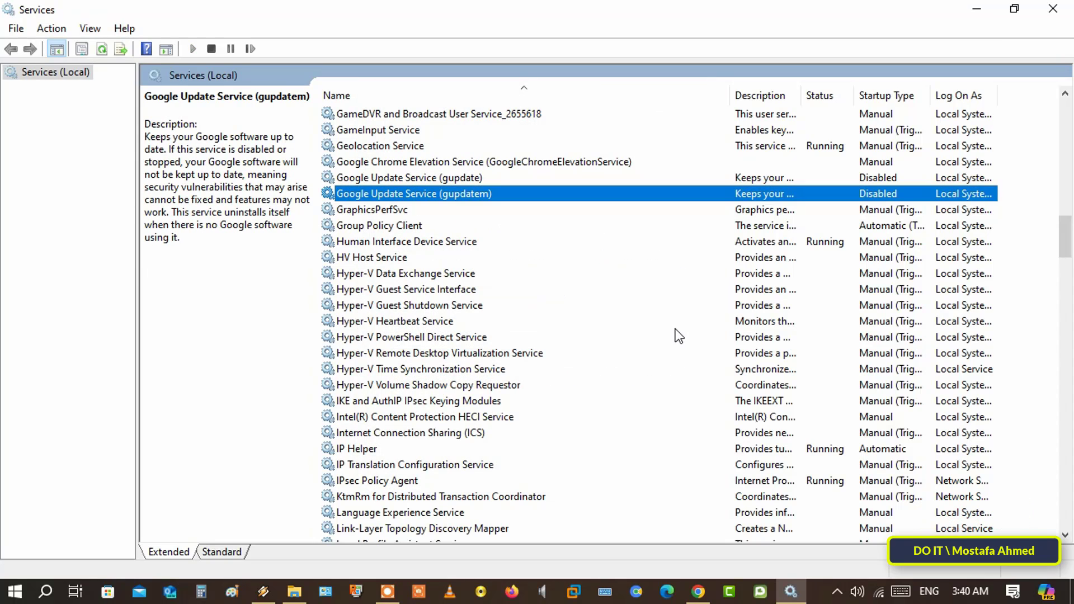
Step: Close the Services console, show the Start power options, then dismiss the Start menu
left_click(1053, 10)
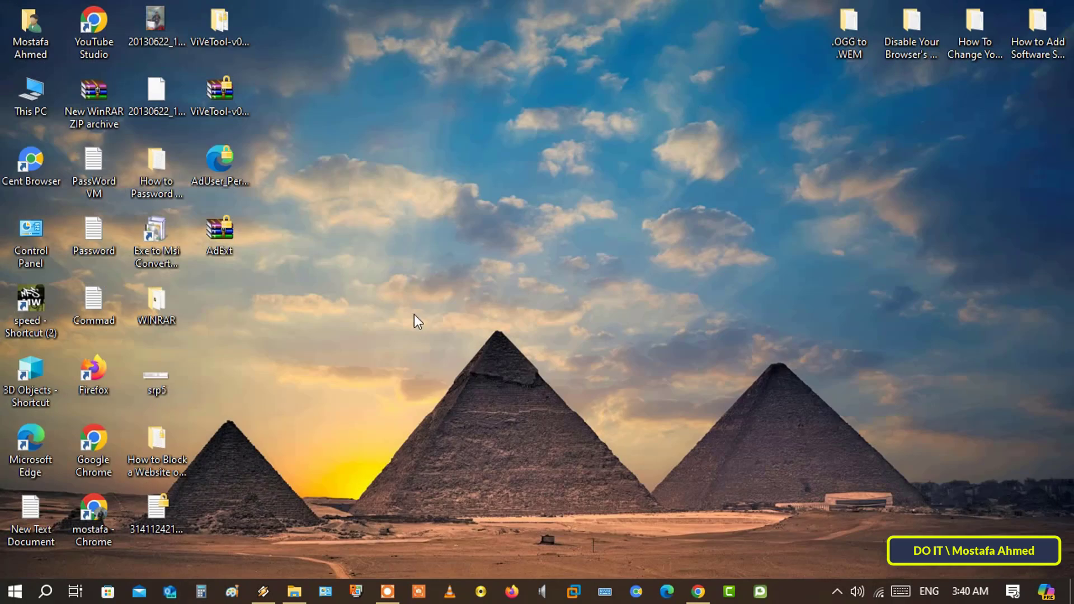
left_click(14, 595)
left_click(16, 563)
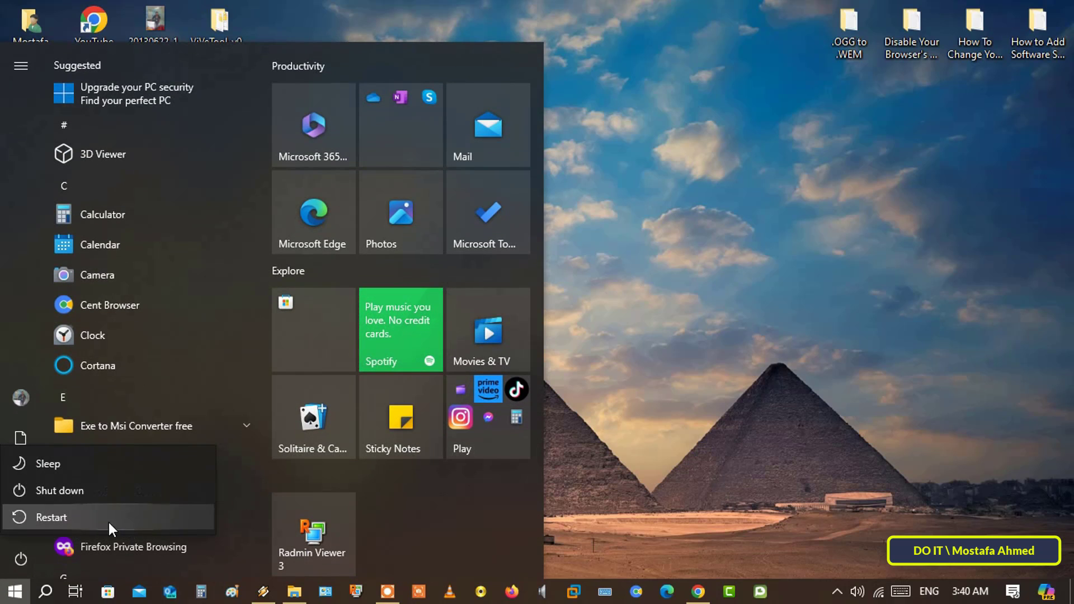
left_click(760, 433)
left_click(715, 434)
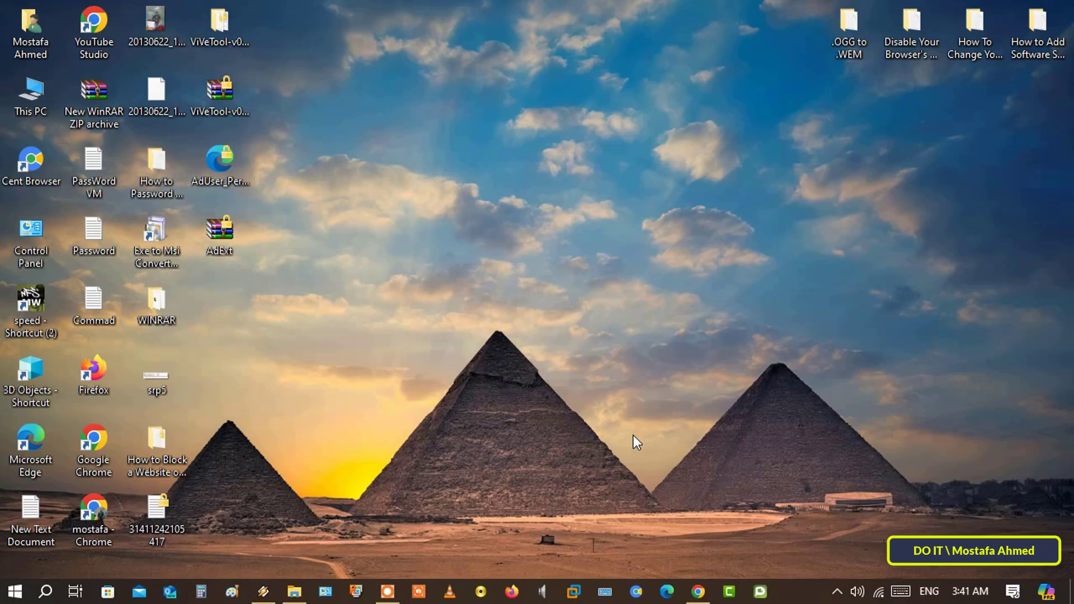
Step: Bring up the Win+R Run dialog for launching msconfig
key("super+r")
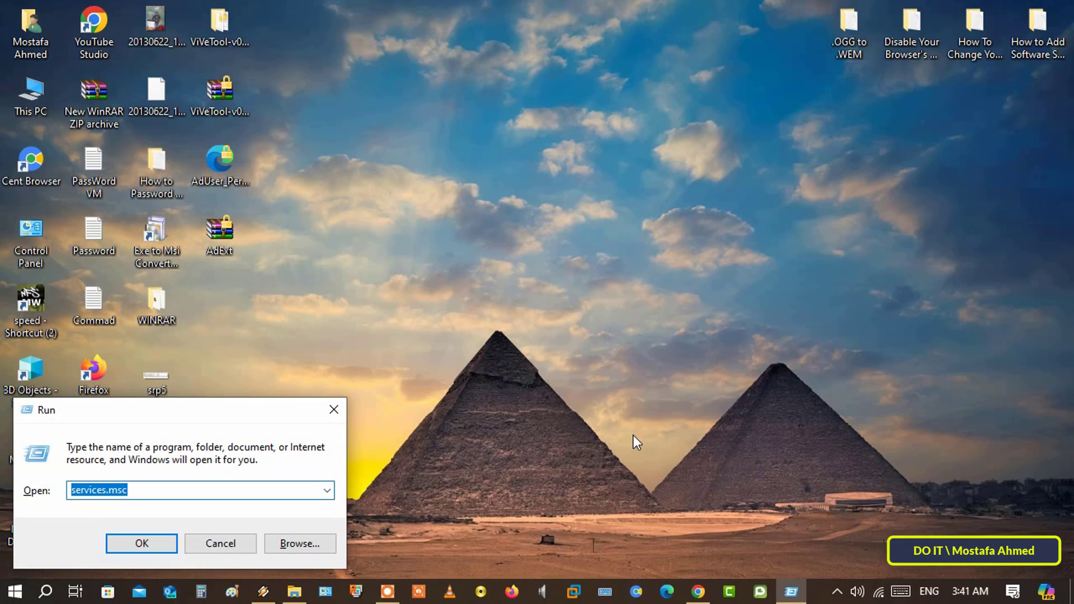
type("ms")
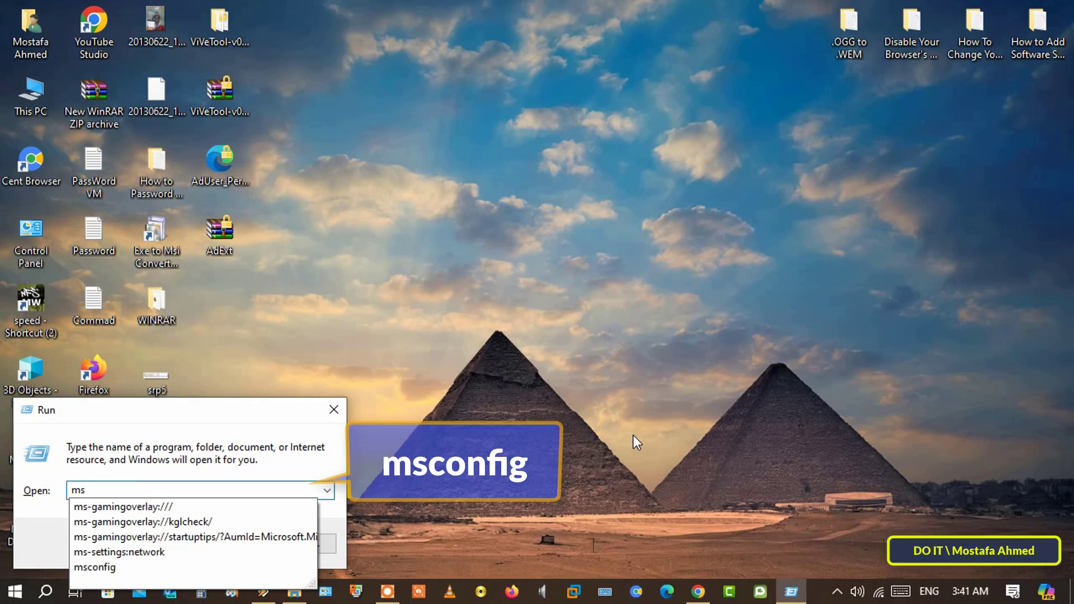
type("con")
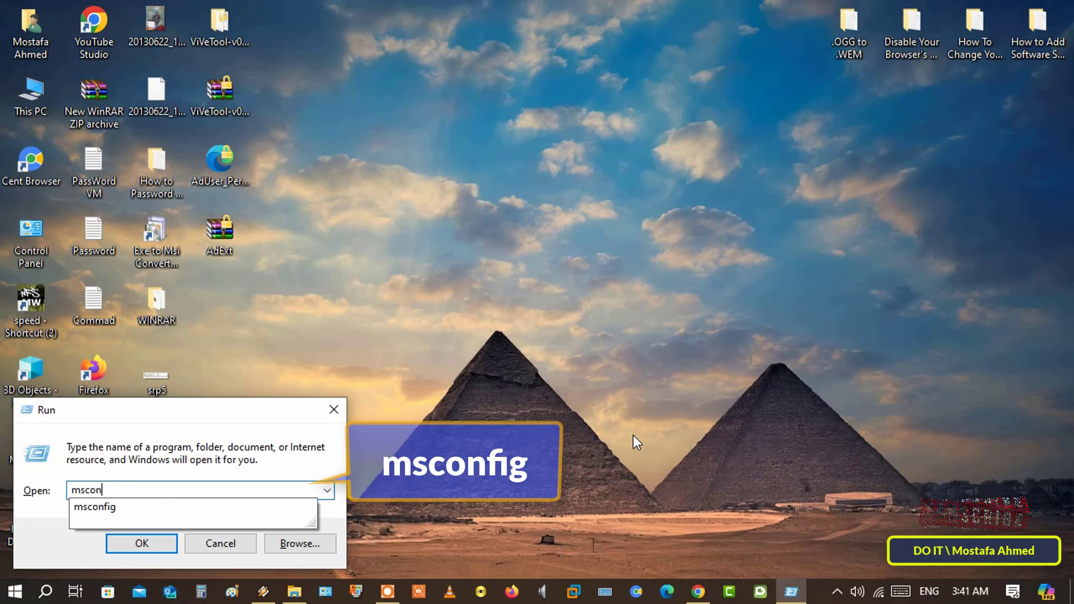
type("fig")
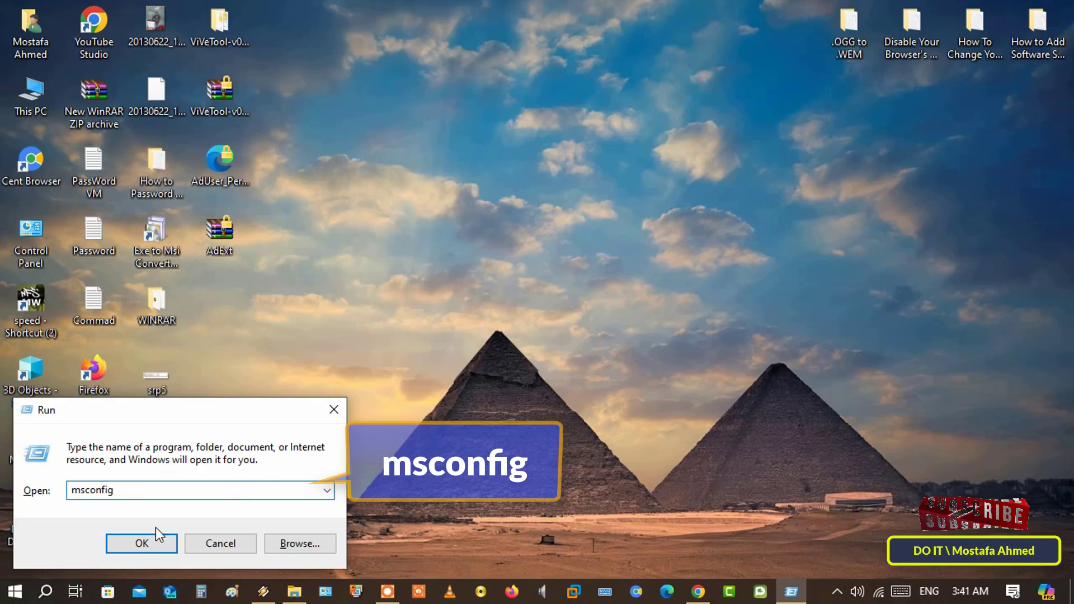
Step: Launch System Configuration and show the Services list with readable Service and Status columns
left_click(144, 543)
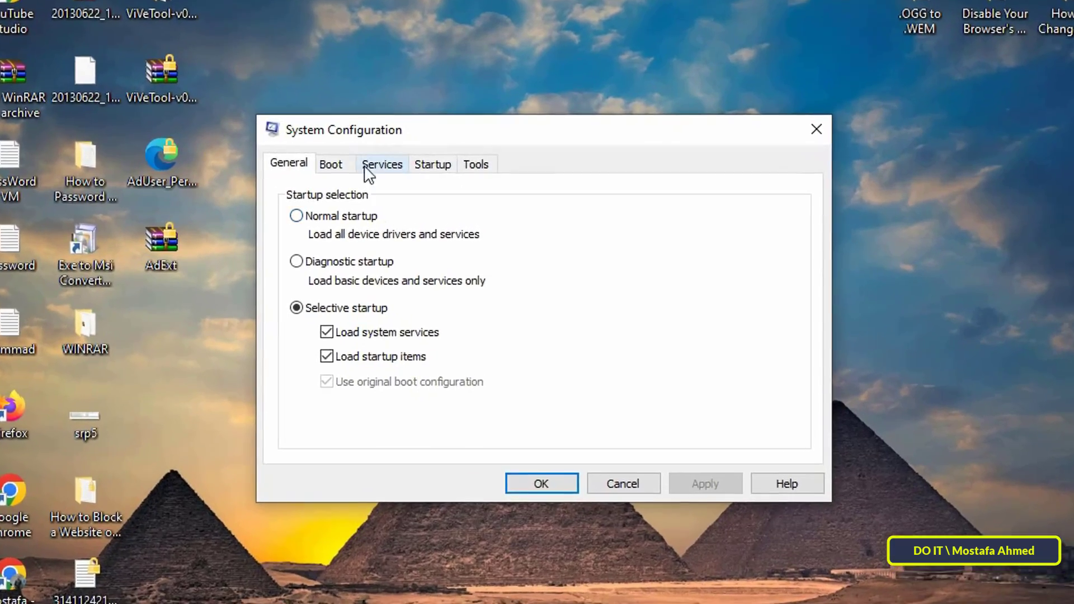
left_click(365, 170)
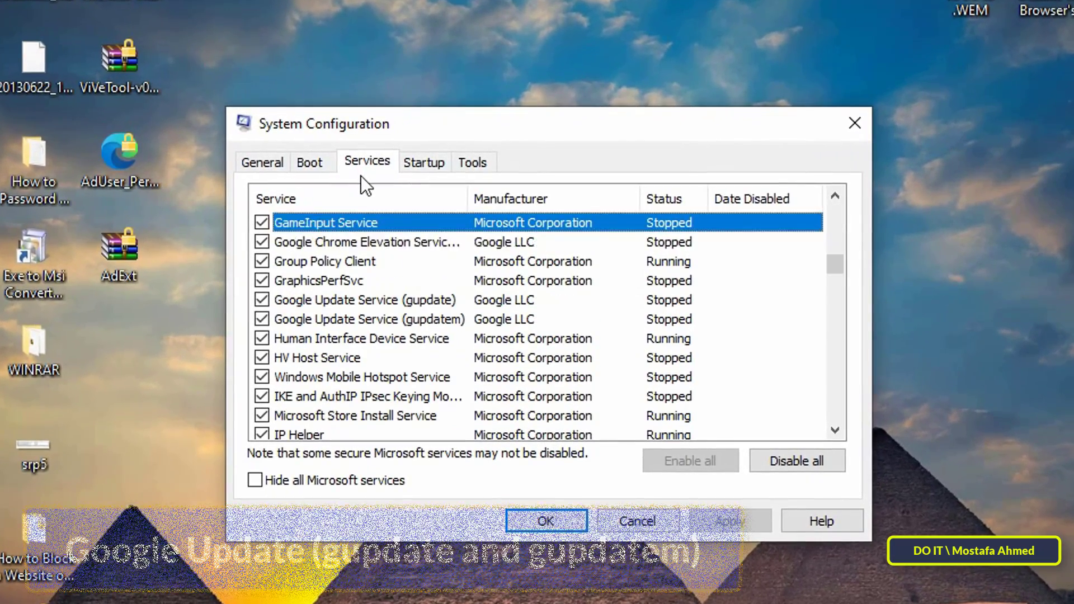
key("Down")
double_click(475, 204)
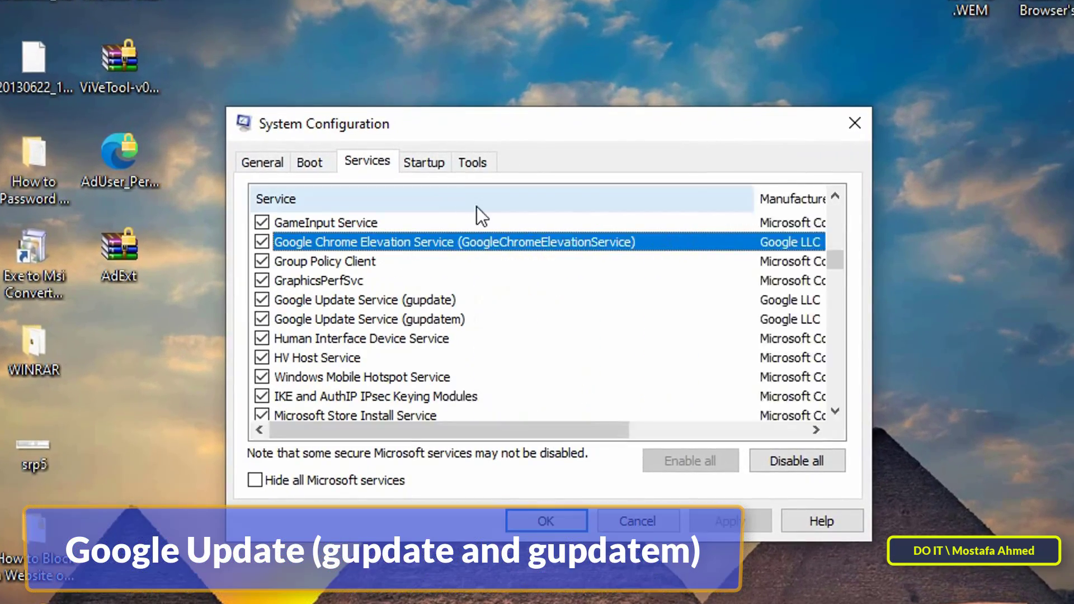
left_click(467, 300)
scroll(545, 315, "down", 2)
scroll(540, 308, "up", 1)
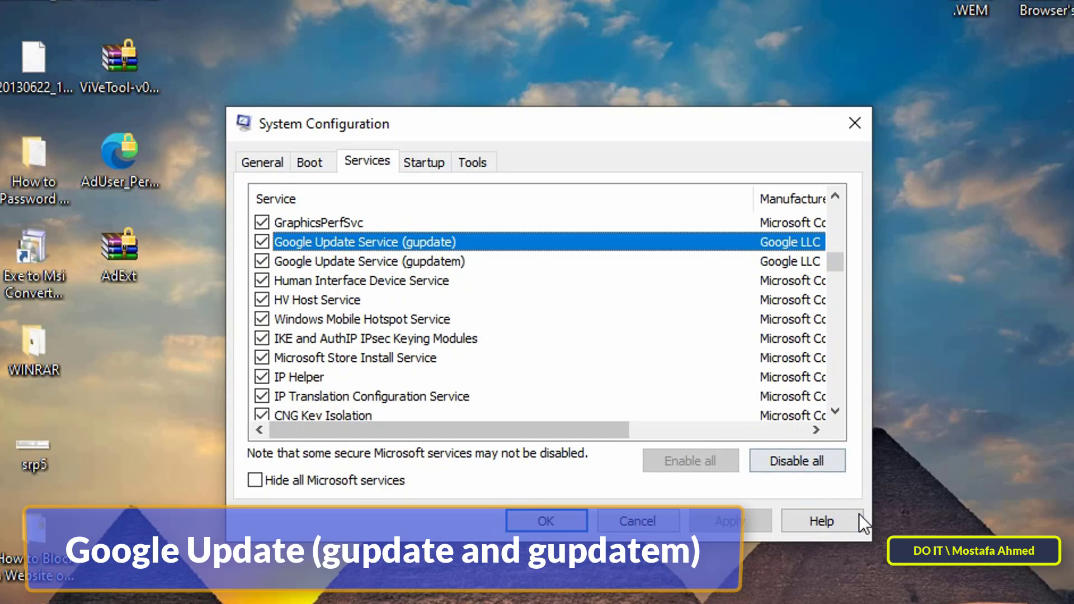
left_click_drag(754, 198, 579, 207)
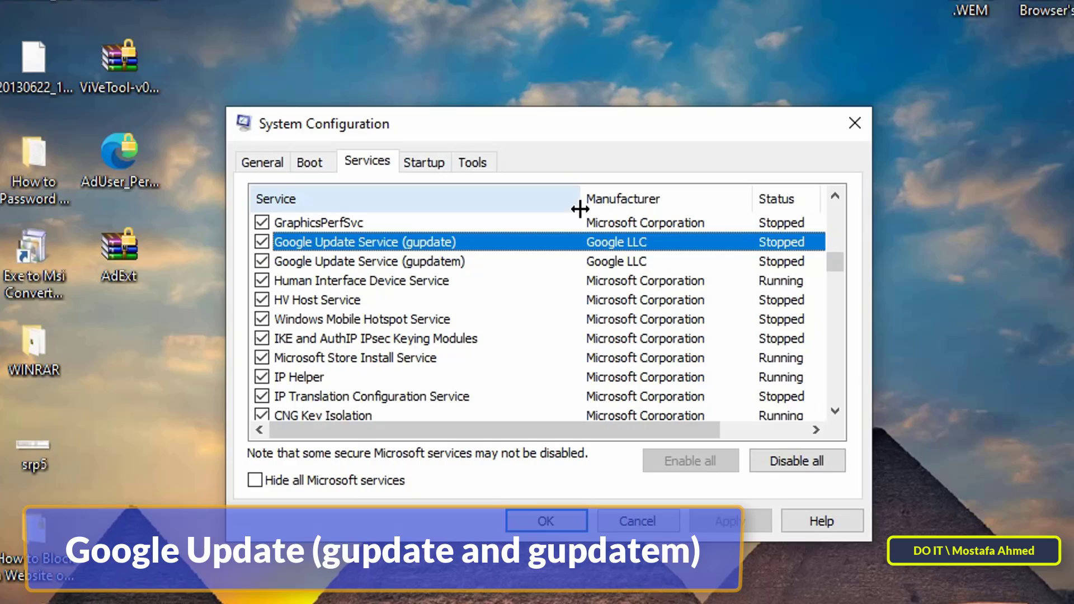
Step: Uncheck Google Update Service gupdate and gupdatem, then apply and confirm
left_click(260, 242)
left_click(262, 261)
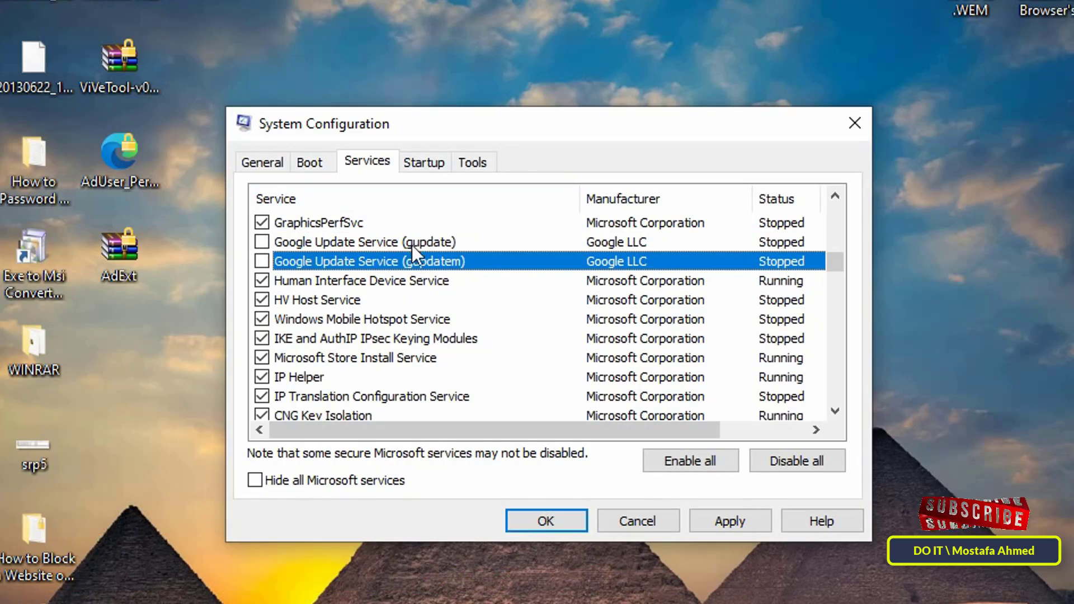
left_click(731, 521)
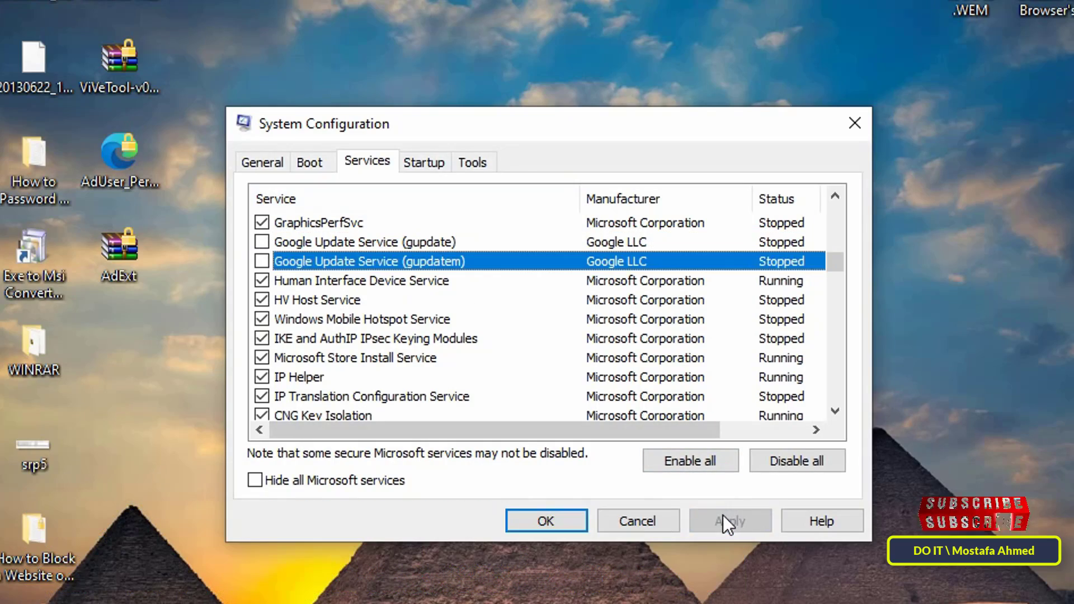
left_click(546, 520)
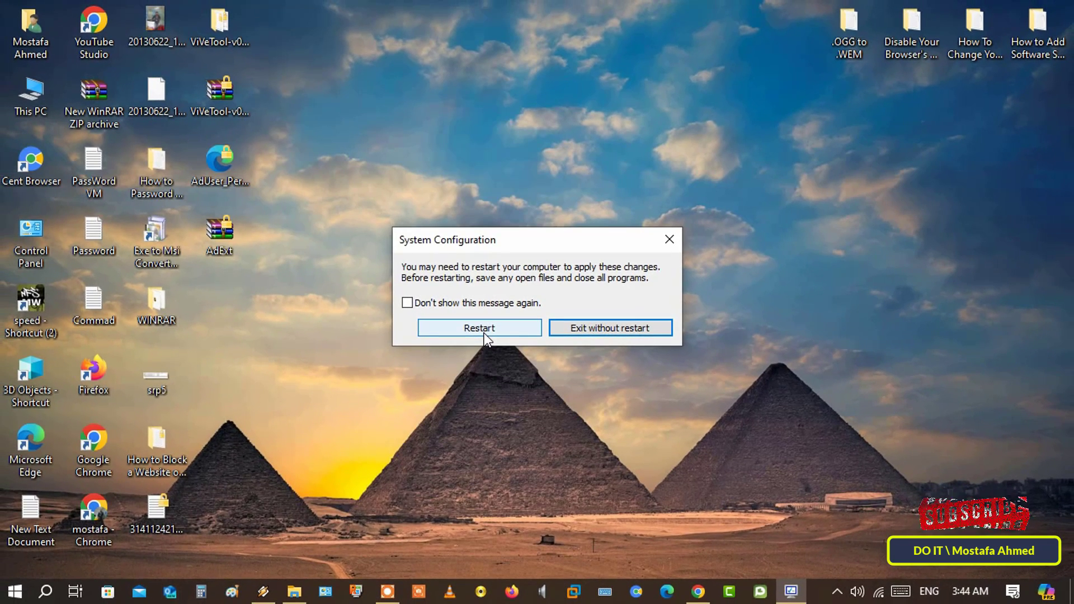
Step: Choose Exit without restart in the System Configuration prompt
left_click(627, 326)
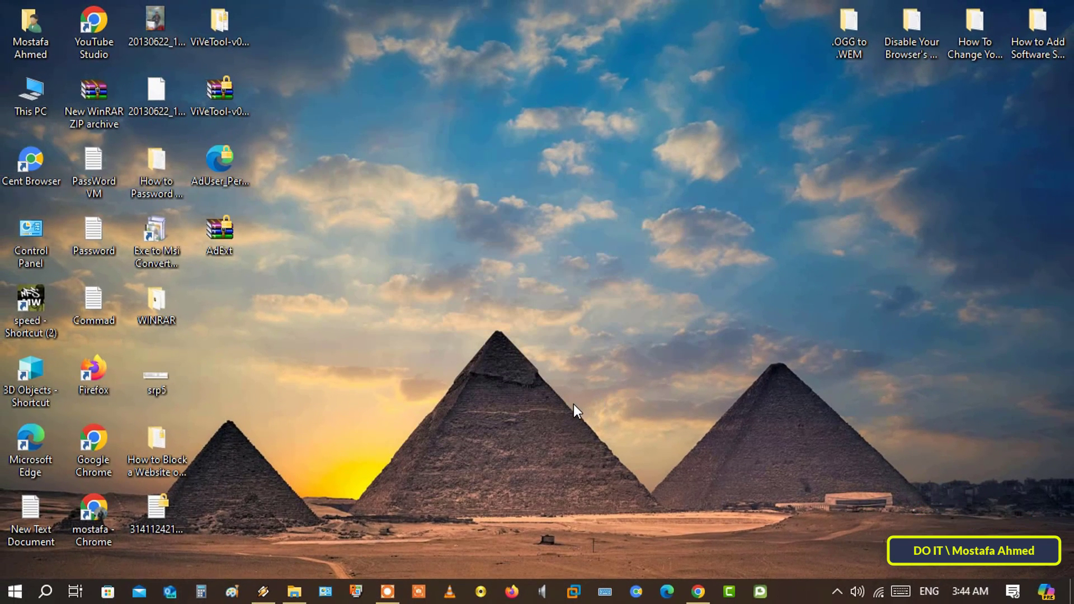